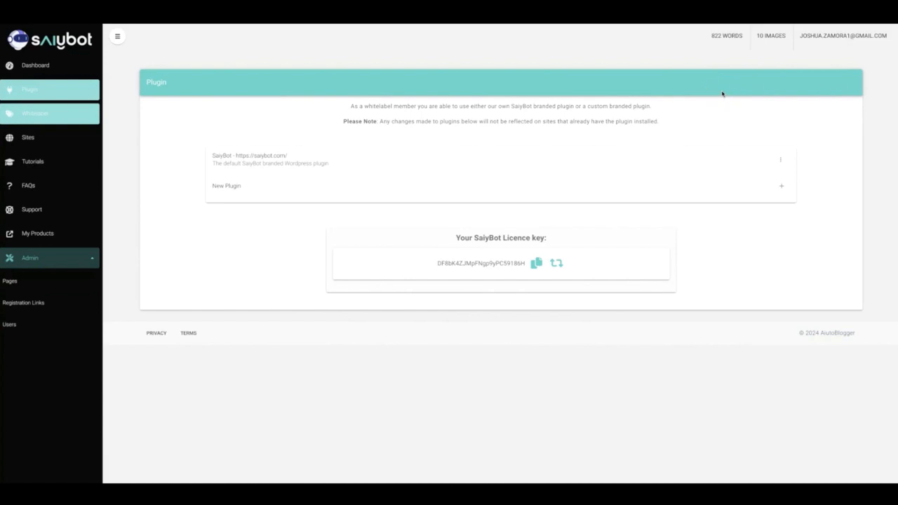
left_click(727, 83)
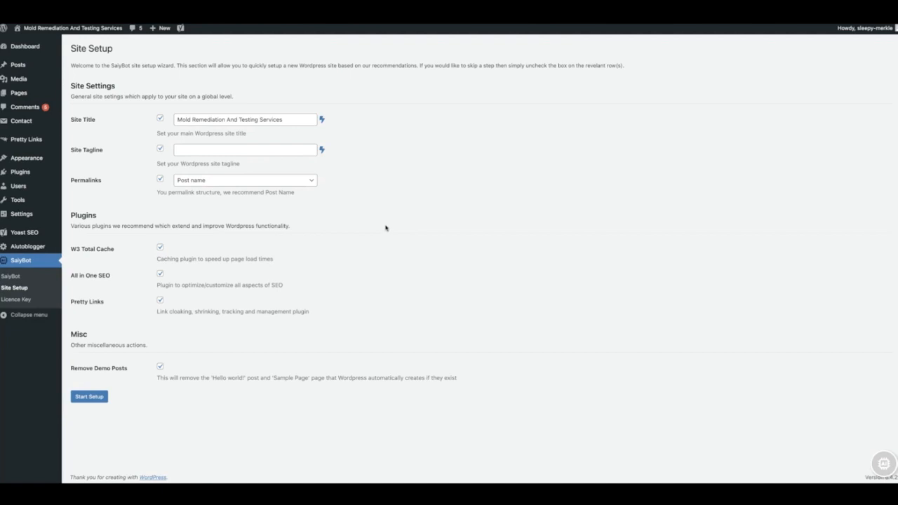
left_click(388, 228)
left_click(388, 227)
Look at the SaiyBot suggestion form for the site title, including its site URL and description fields.
left_click(323, 121)
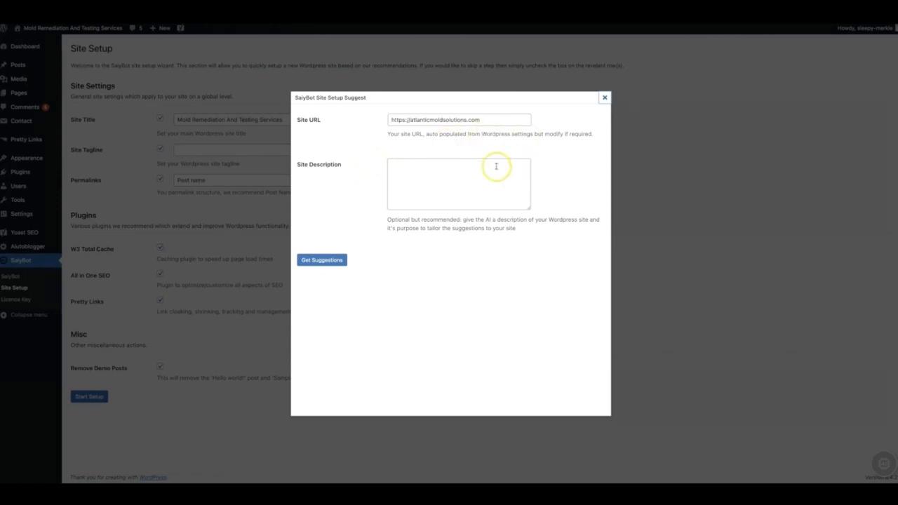
left_click(602, 99)
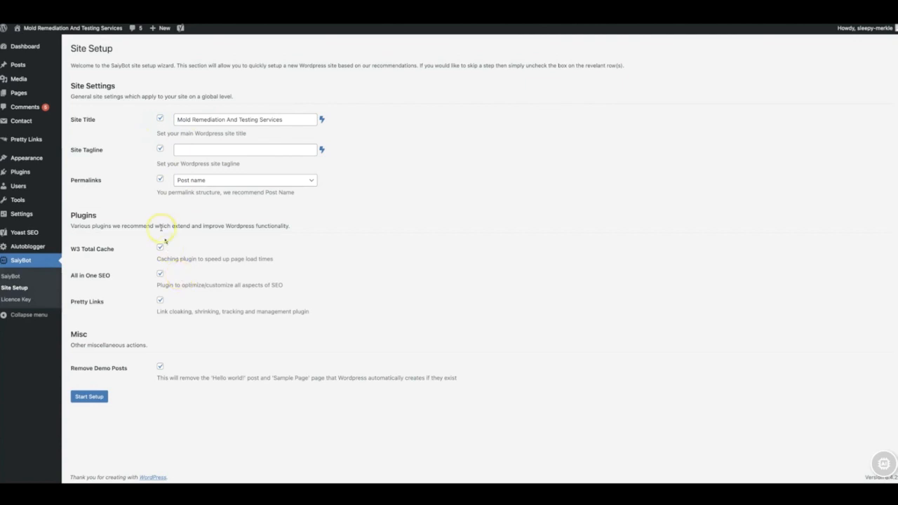
left_click(99, 399)
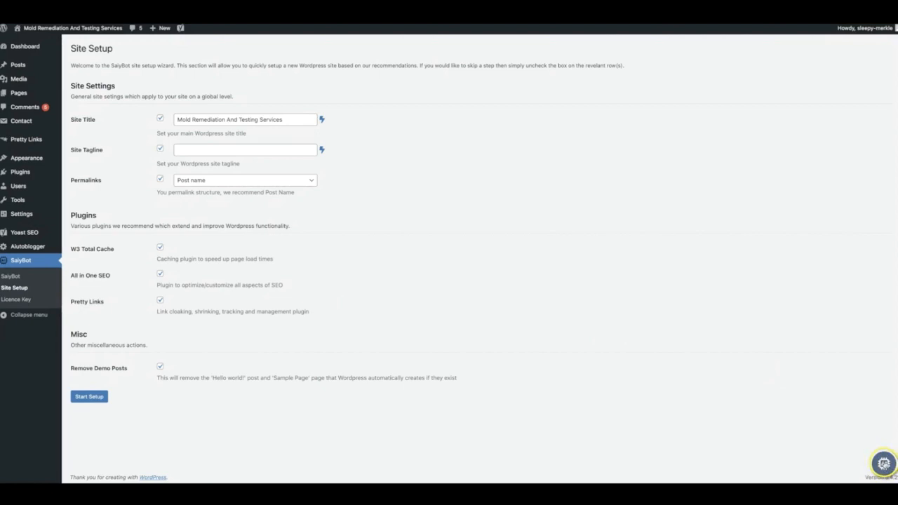
Open the SaiyBot chat and use voice input to start a new post titled "how to remove mold yourself".
left_click(884, 463)
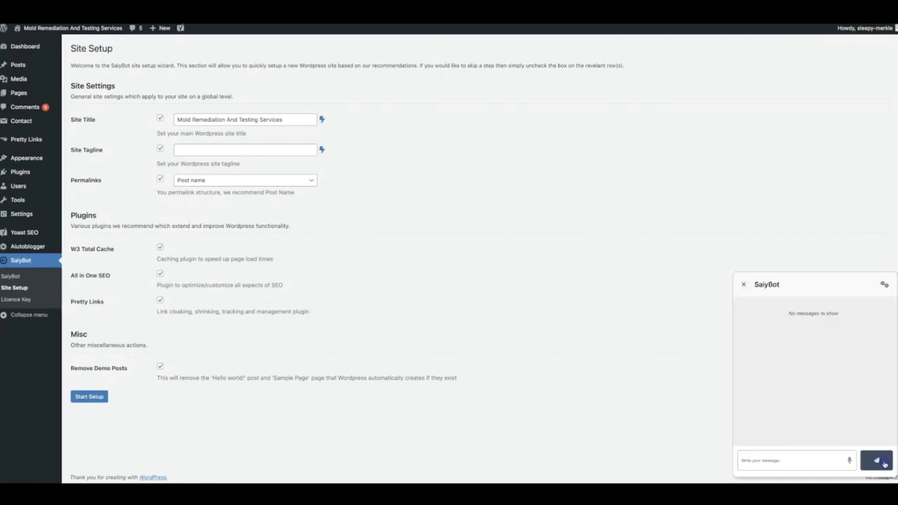
left_click(850, 461)
left_click(844, 460)
left_click(849, 460)
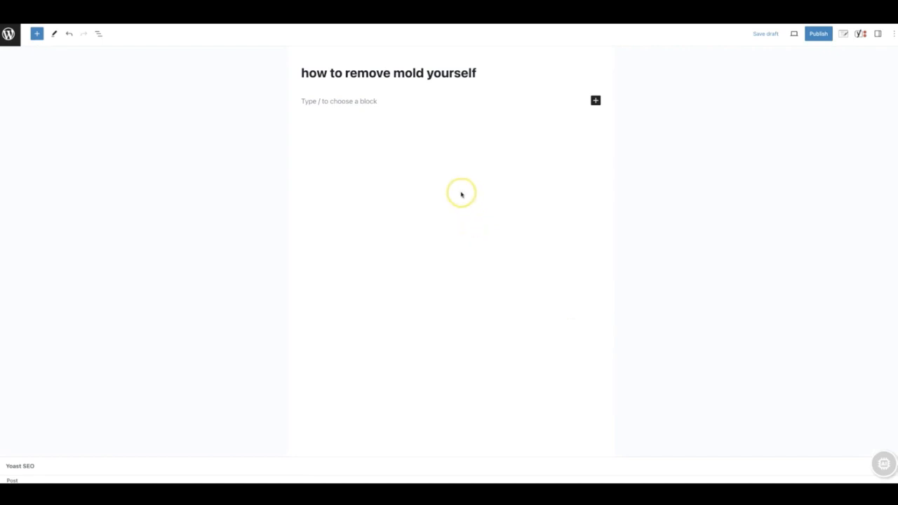
Capitalize the first letter of the post title so it reads "How to remove mold yourself".
left_click(308, 74)
key("BackSpace")
type("H")
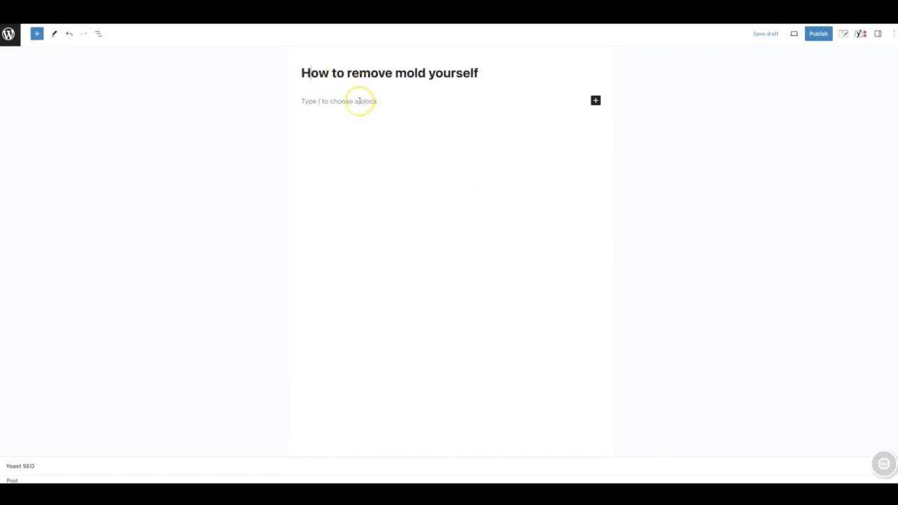
Copy the full post title into the first paragraph block of the body.
triple_click(362, 72)
key("ctrl+c")
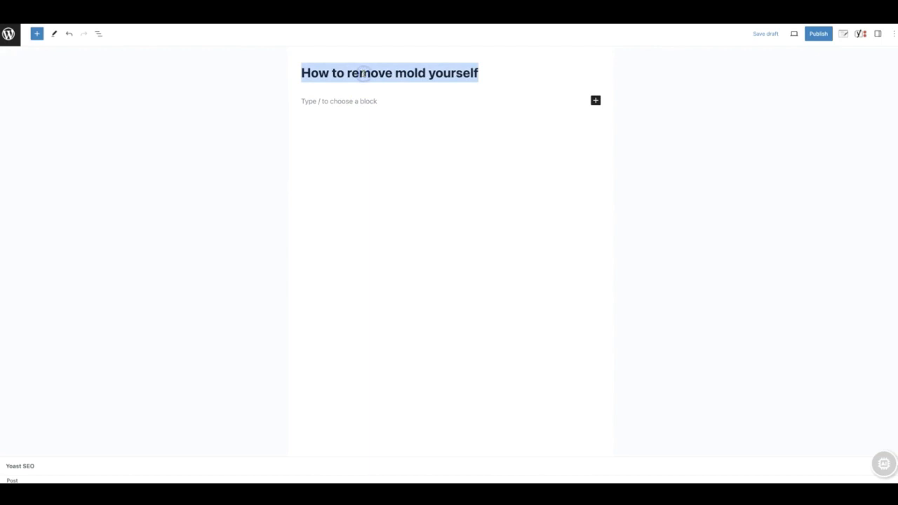
left_click(356, 101)
key("ctrl+v")
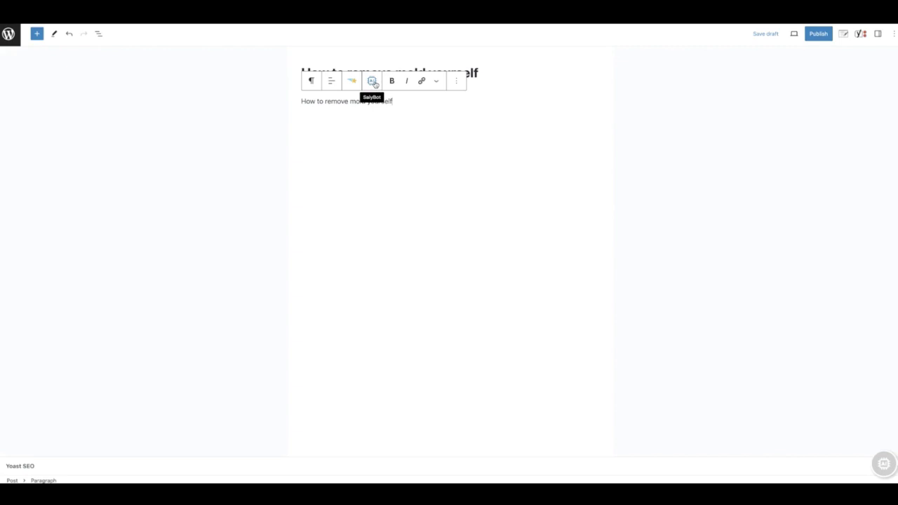
Expand the first paragraph with SaiyBot in the Formal style at 200 words and replace the paragraph with the expanded text.
left_click(372, 81)
left_click(387, 106)
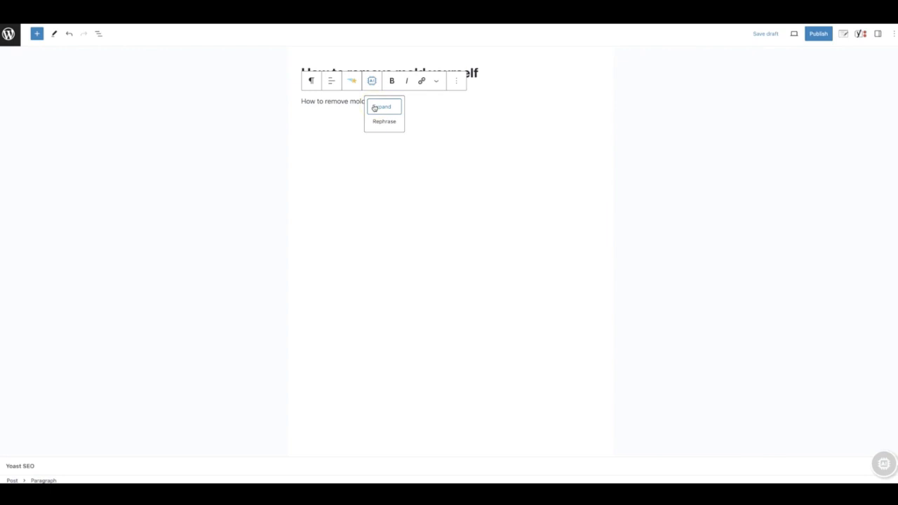
left_click(394, 123)
left_click(392, 123)
left_click(387, 110)
left_click(390, 108)
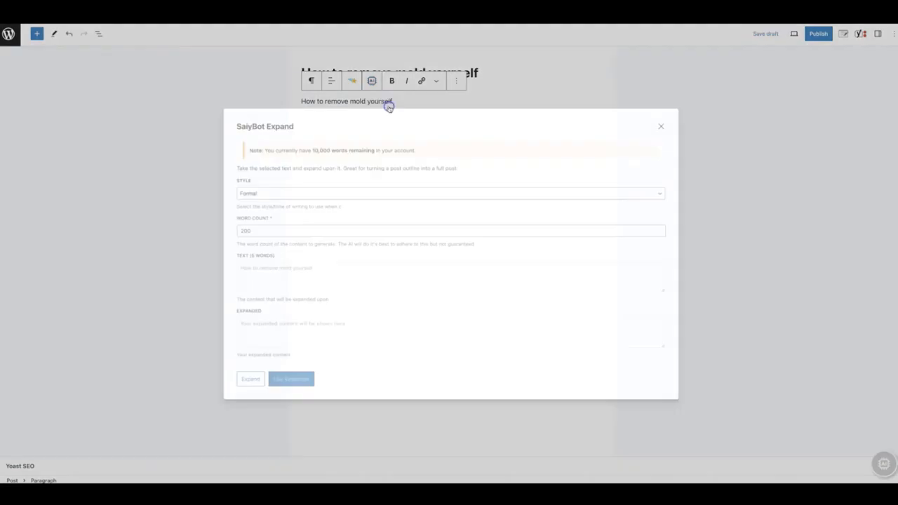
left_click(278, 195)
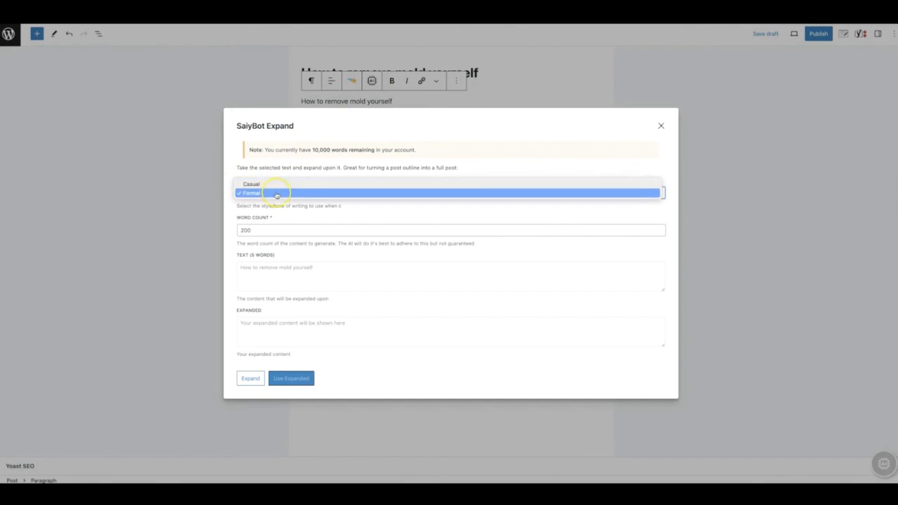
left_click(277, 194)
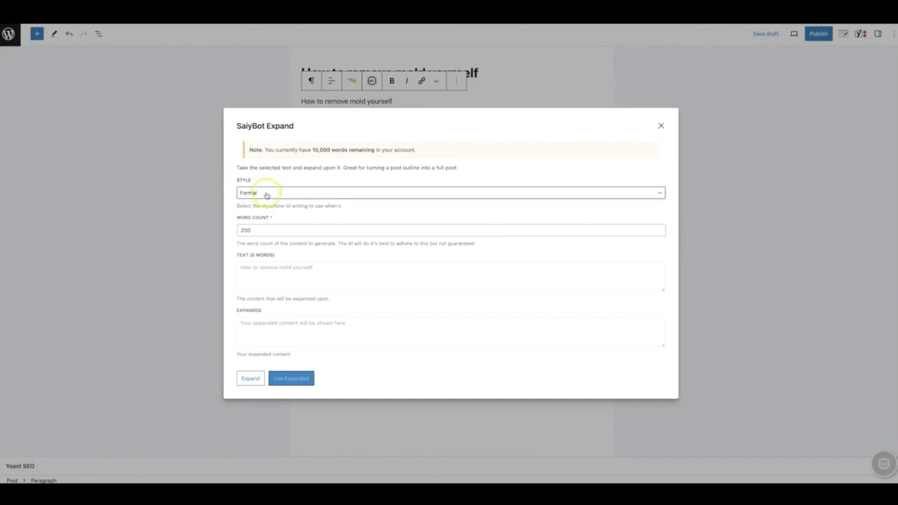
left_click(263, 229)
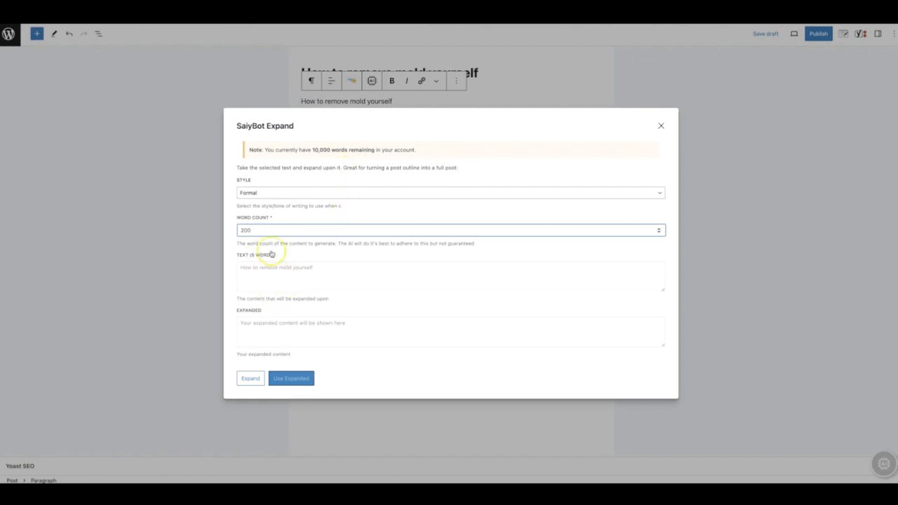
left_click(257, 379)
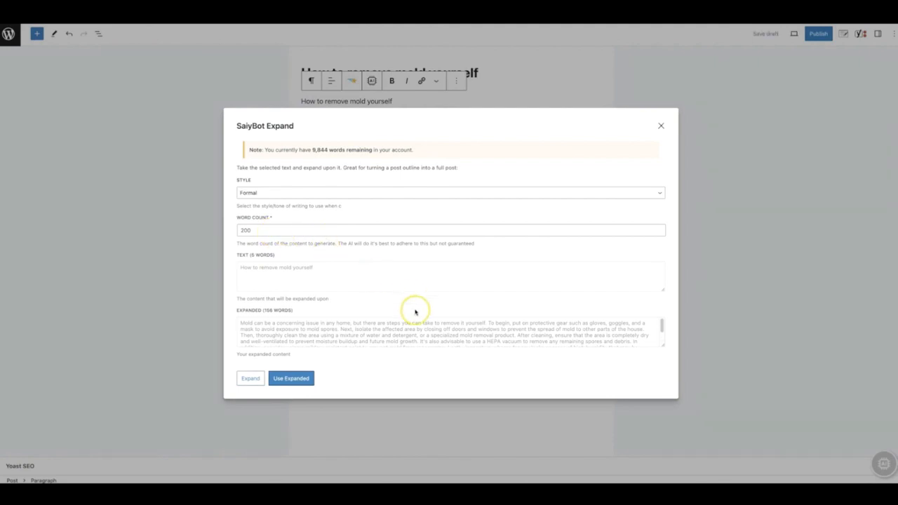
left_click(300, 380)
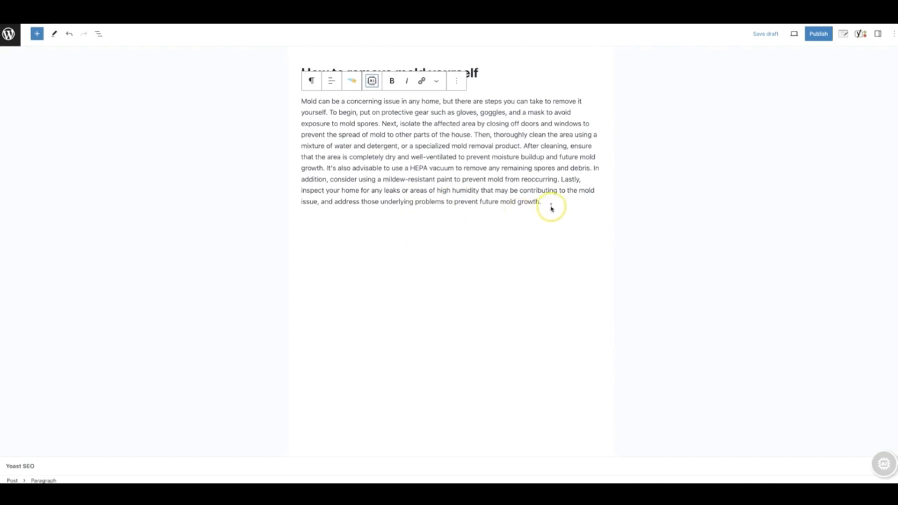
Add a paragraph "Some of the best products for removing mold naturally" and replace it with SaiyBot's Formal 200-word expansion.
key("Return")
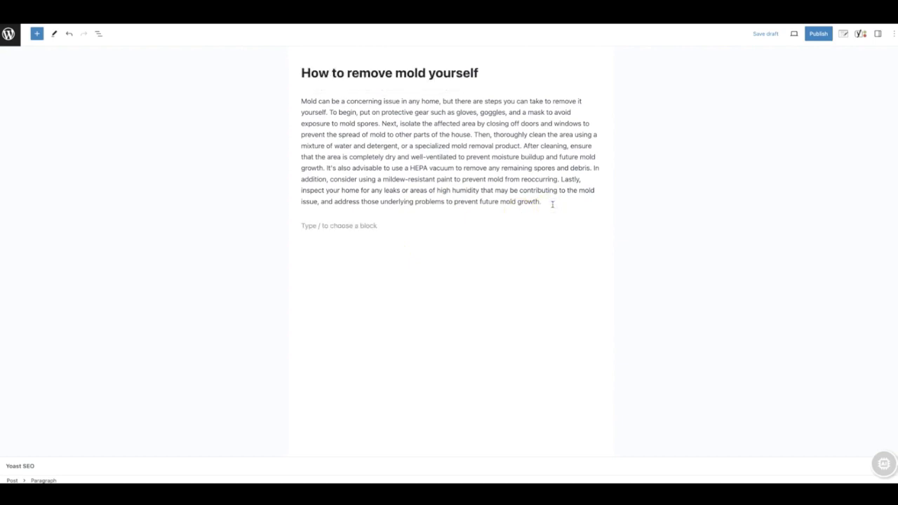
type("Some of the best products for removing mold naturally")
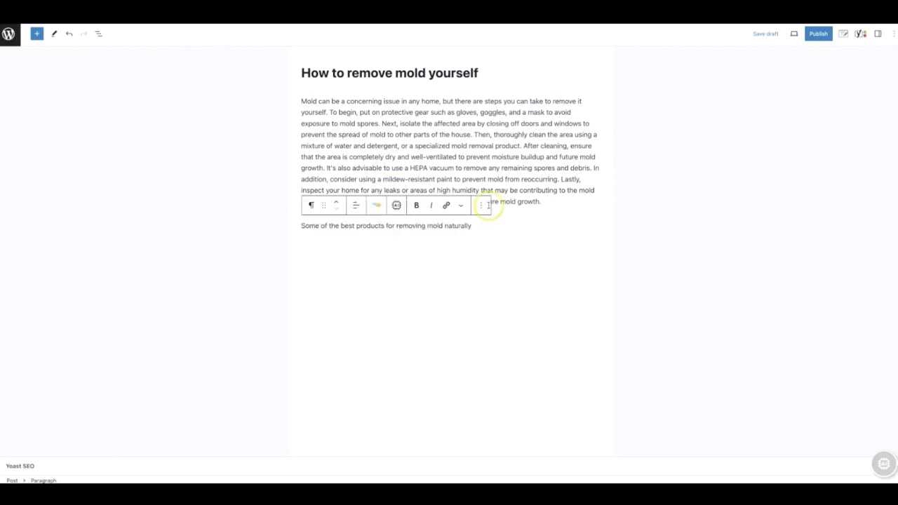
triple_click(430, 228)
left_click(396, 205)
left_click(415, 233)
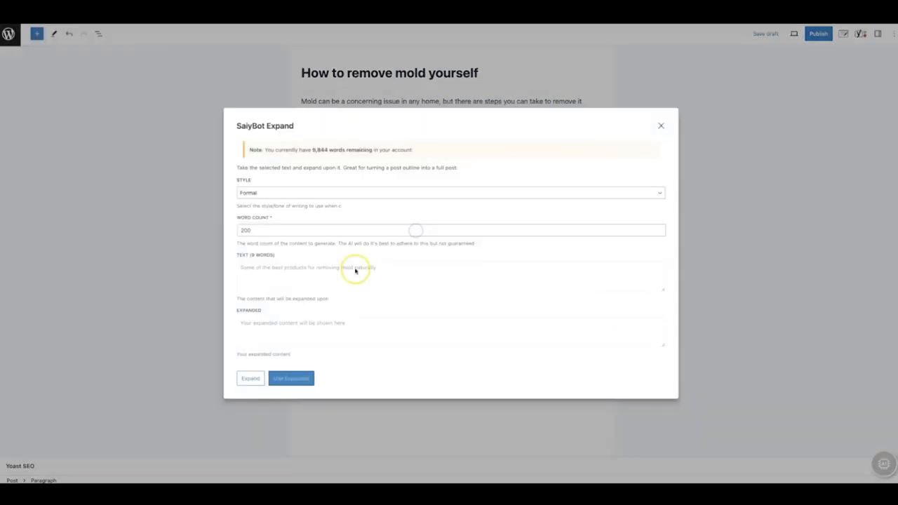
left_click(254, 378)
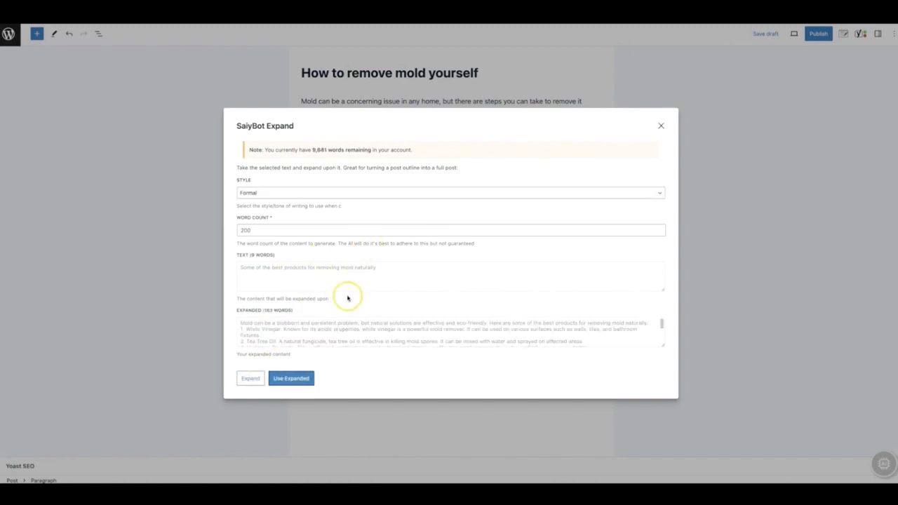
left_click(291, 378)
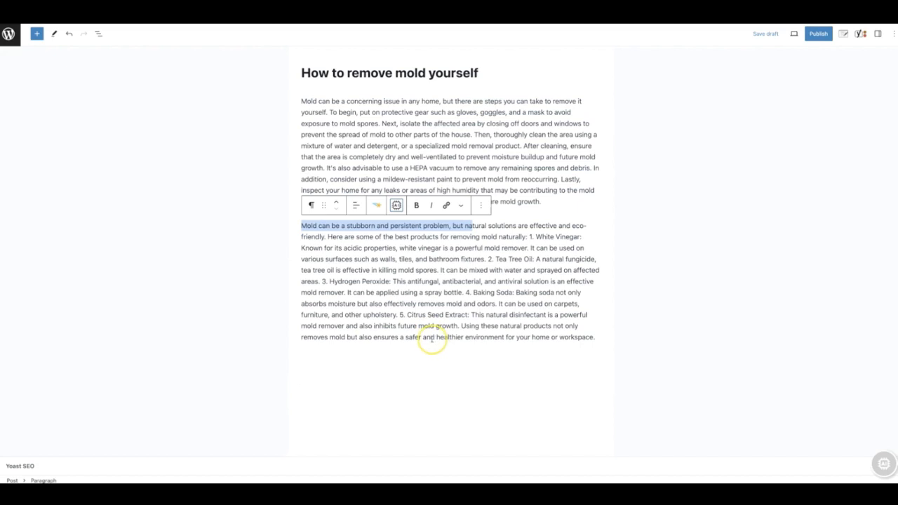
Insert an Image block below the second paragraph of the post.
left_click(442, 367)
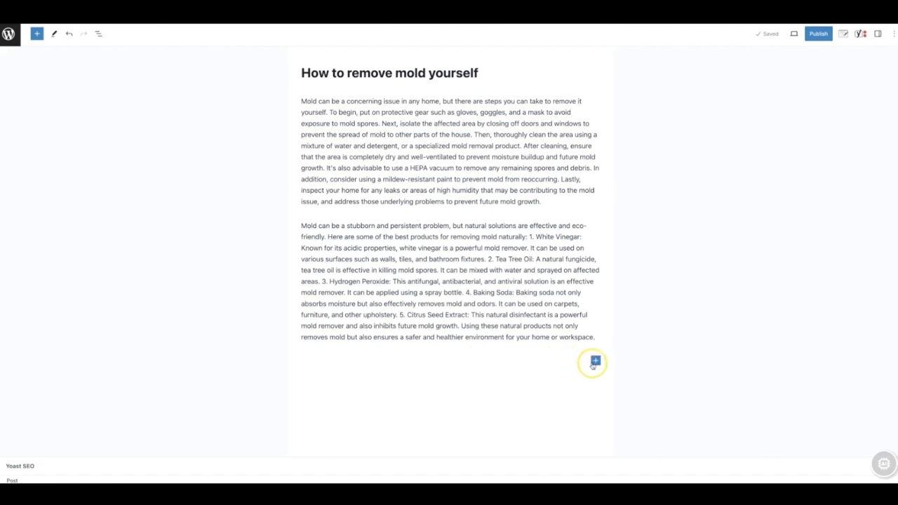
left_click(593, 363)
left_click(38, 35)
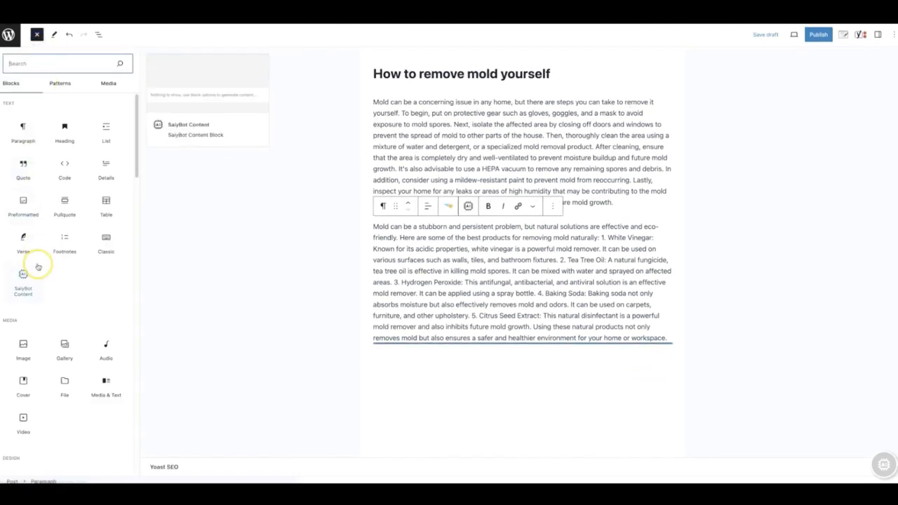
left_click_drag(22, 351, 515, 337)
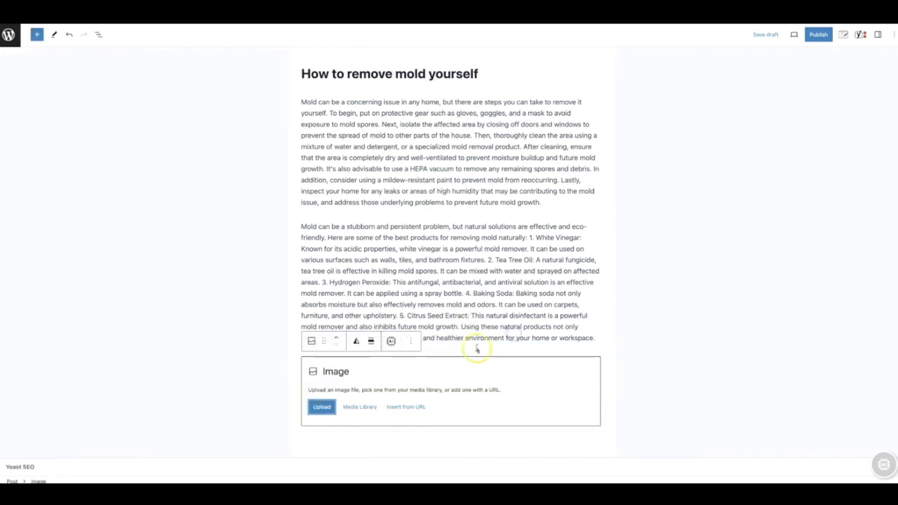
Generate a SaiyBot image from the prompt "a nice 2 story house with a 2 car garage" and use it in the Image block.
left_click(391, 341)
left_click(324, 268)
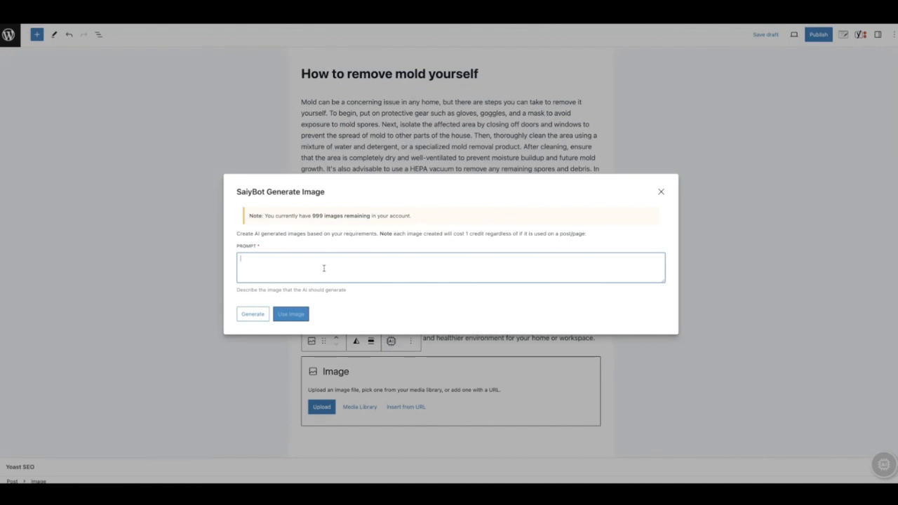
type("a nice 2 story house wit")
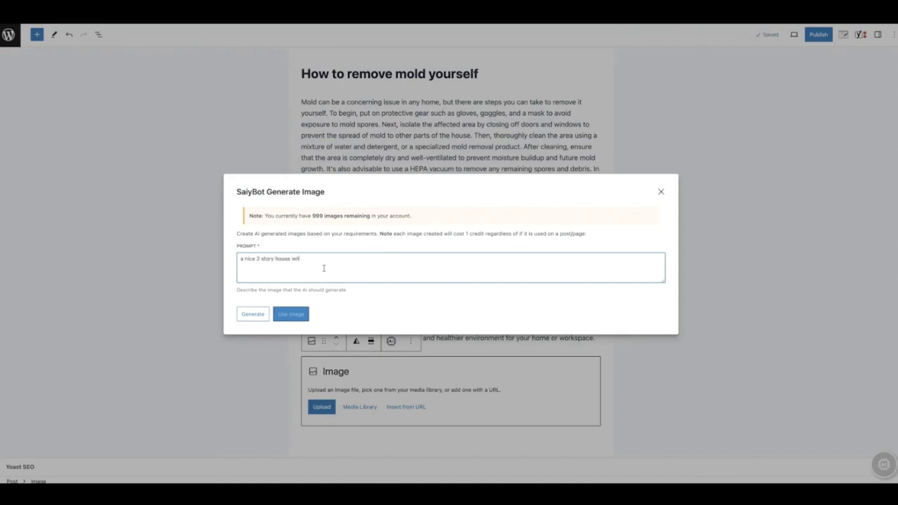
type("h a 2 car garage")
left_click(254, 315)
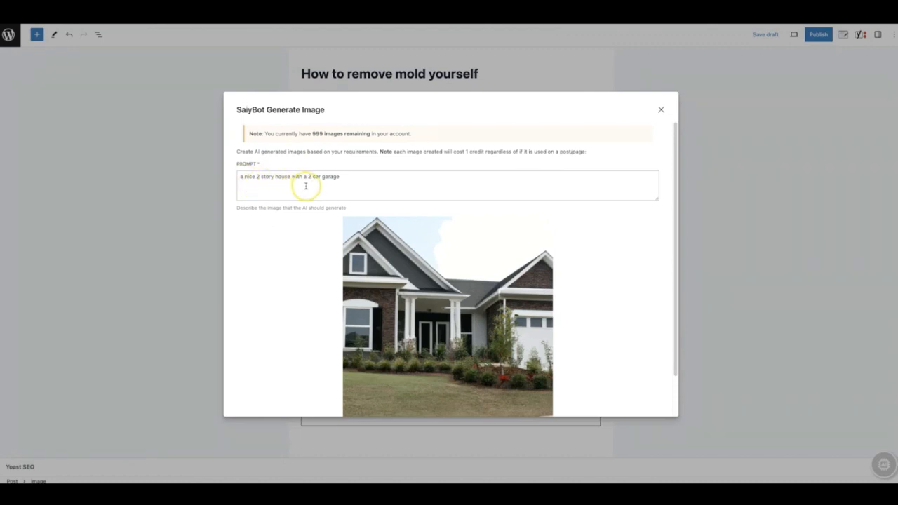
scroll(305, 189, "down", 1)
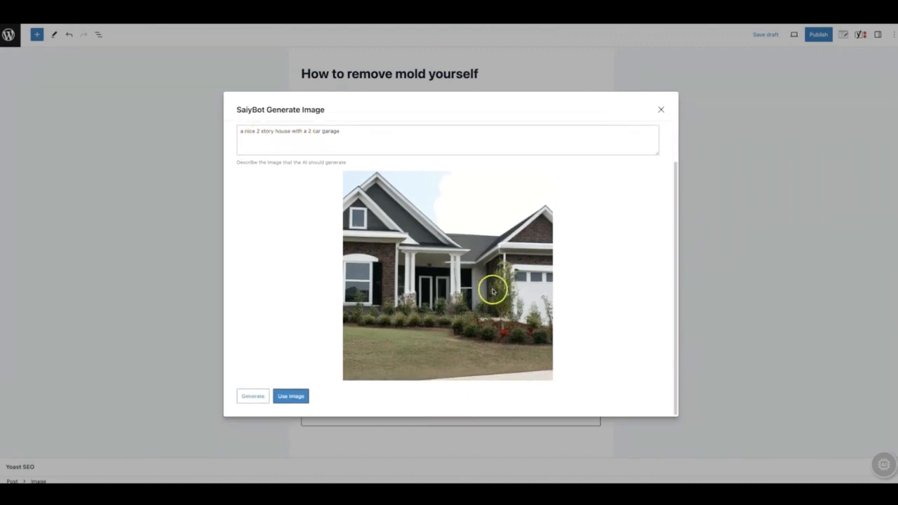
left_click(293, 396)
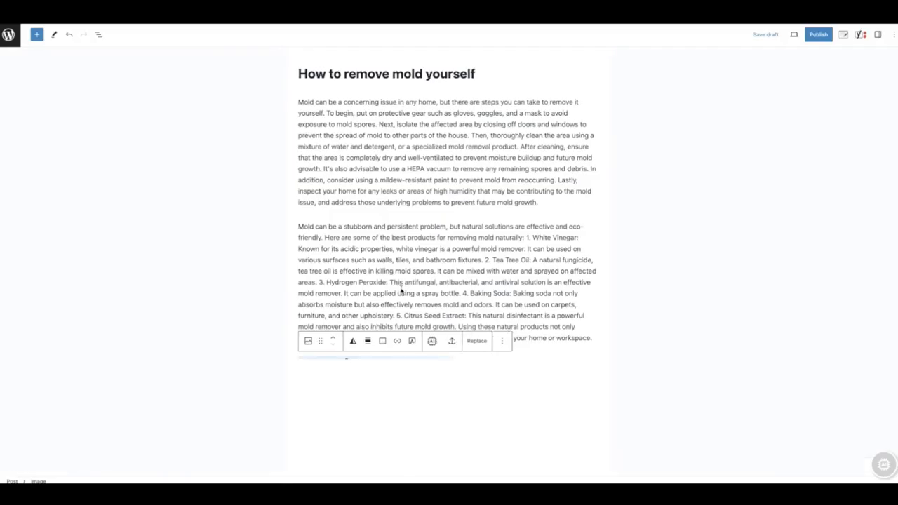
Review the post's text and inserted house image, and save the post as a draft.
scroll(504, 274, "down", 2)
scroll(504, 274, "up", 2)
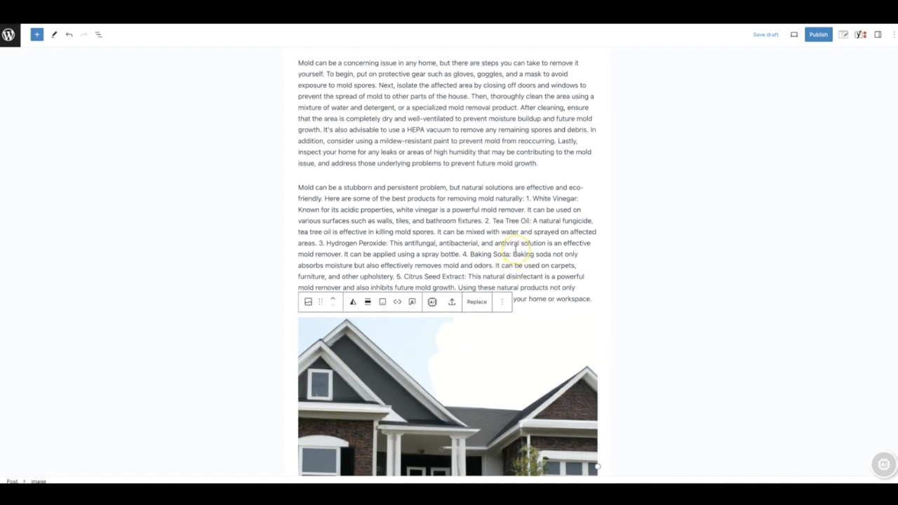
scroll(517, 250, "up", 1)
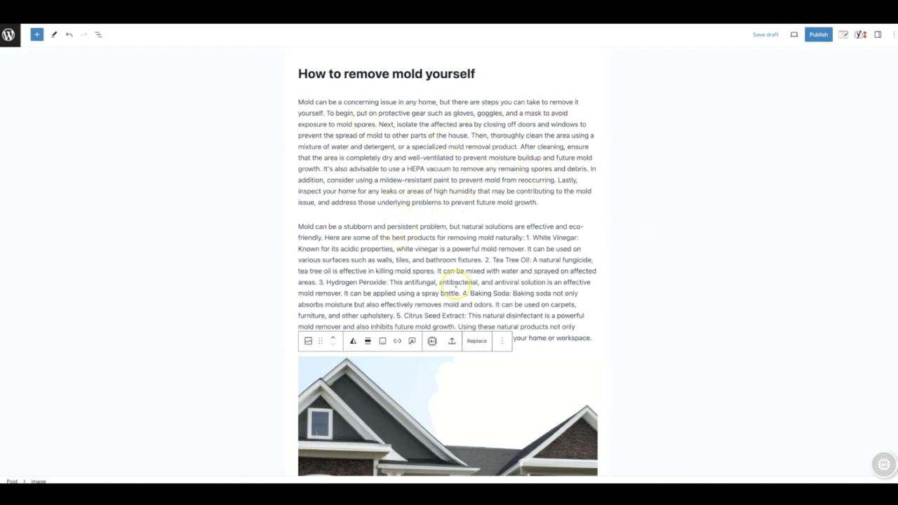
scroll(456, 285, "down", 2)
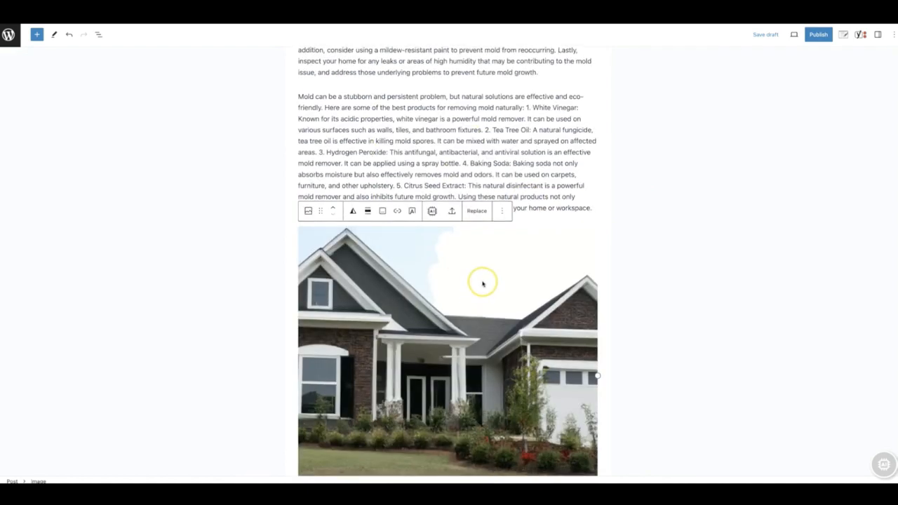
scroll(541, 266, "up", 2)
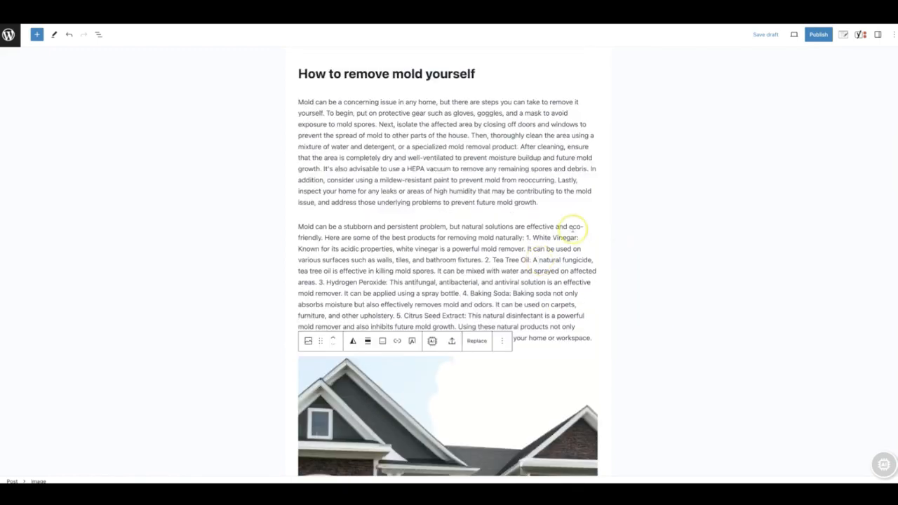
left_click(763, 36)
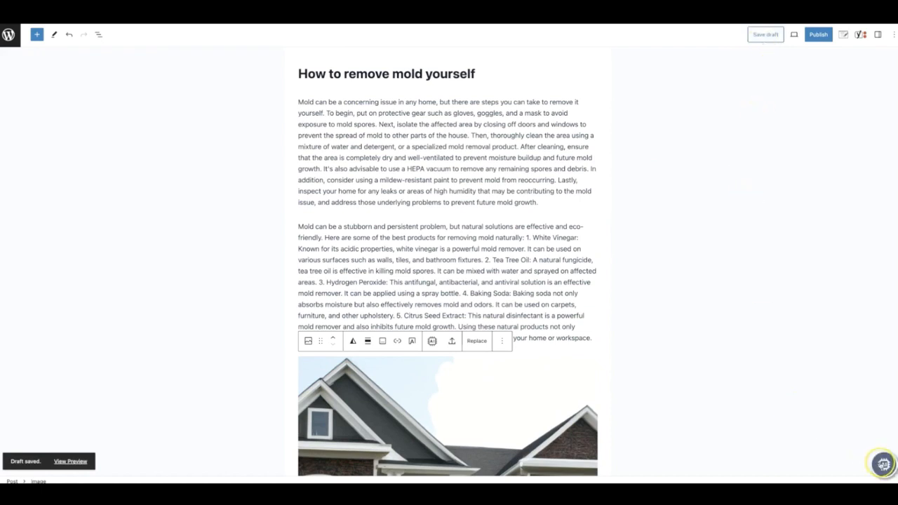
Ask the SaiyBot chat "Install the all-in-one SEO plugin" and confirm the All in One SEO plugin for installation.
left_click(884, 463)
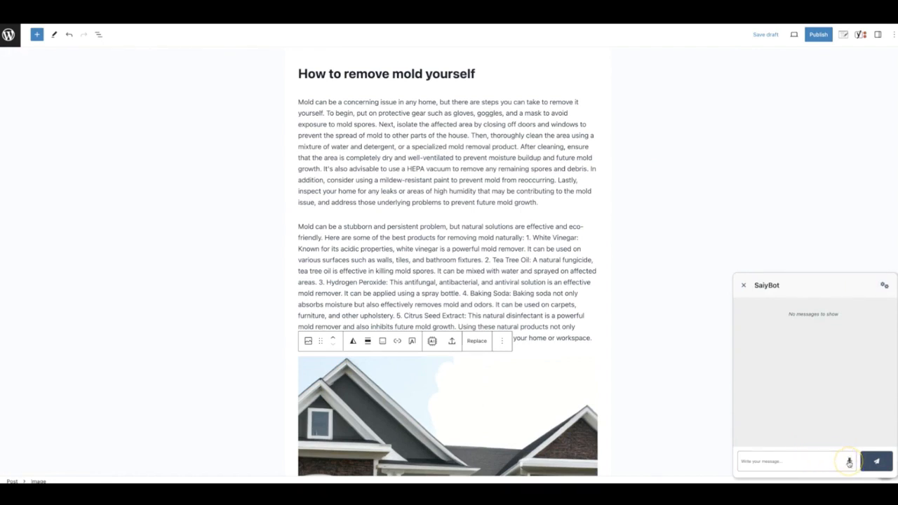
left_click(829, 461)
type("Install the all-in-one SEO plugin")
key("Return")
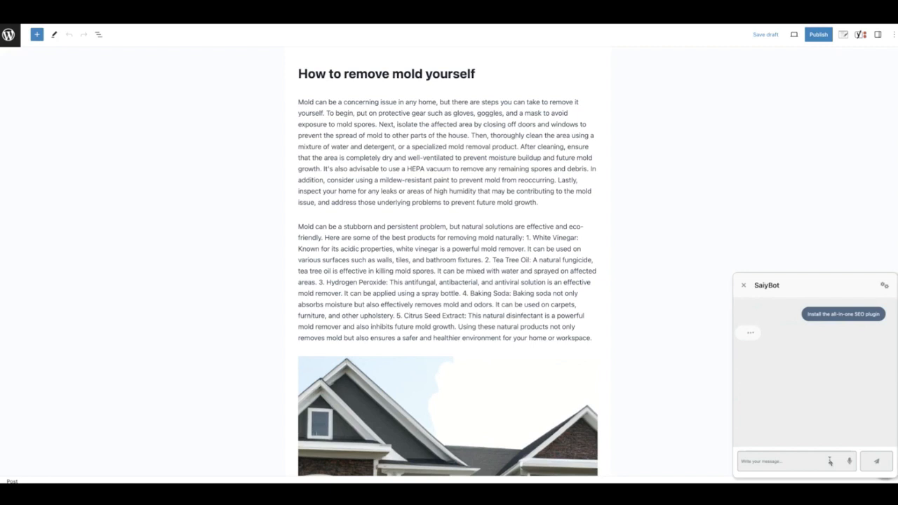
left_click(830, 356)
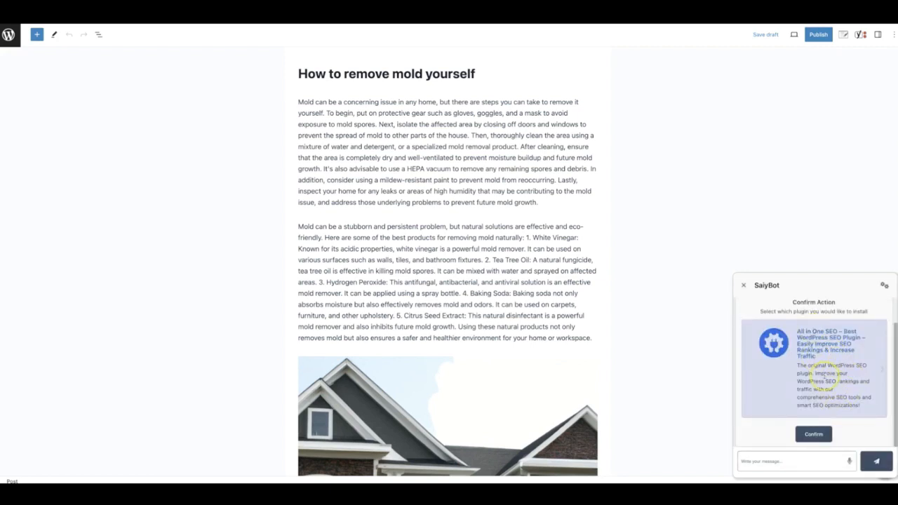
left_click(815, 432)
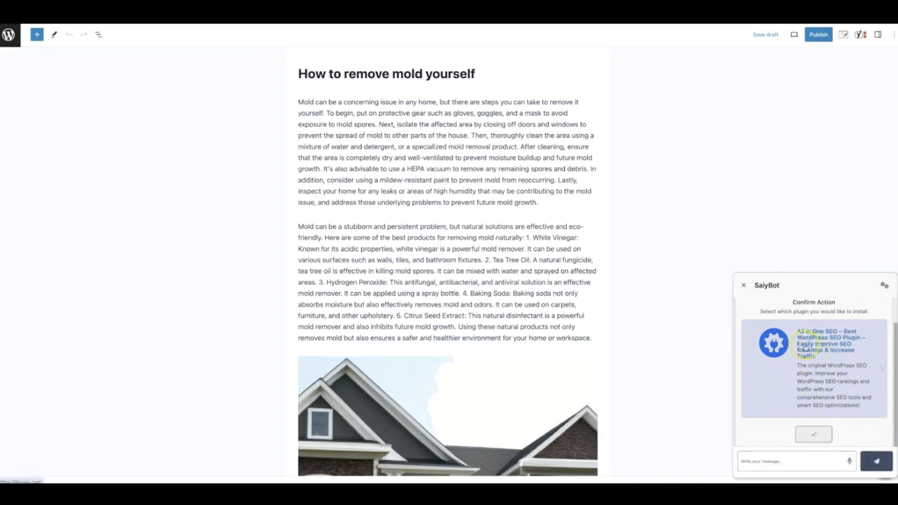
Leave the post editor and open the site's installed plugins list to check for All in One SEO.
left_click(9, 35)
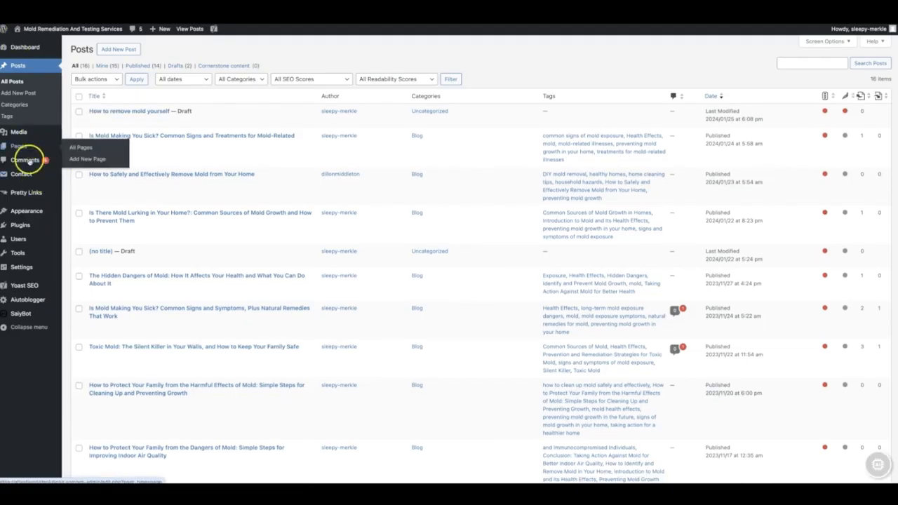
mouse_move(26, 225)
left_click(74, 227)
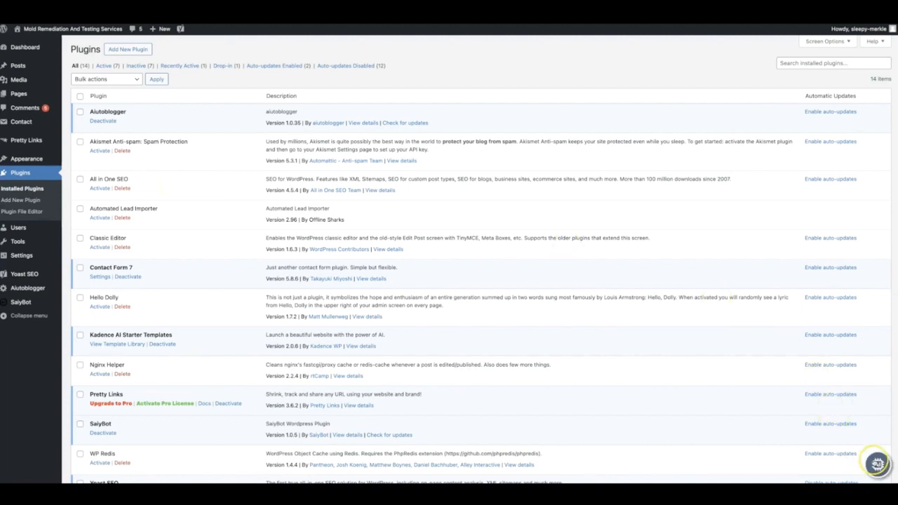
Open the SaiyBot chat on the installed plugins page.
left_click(877, 463)
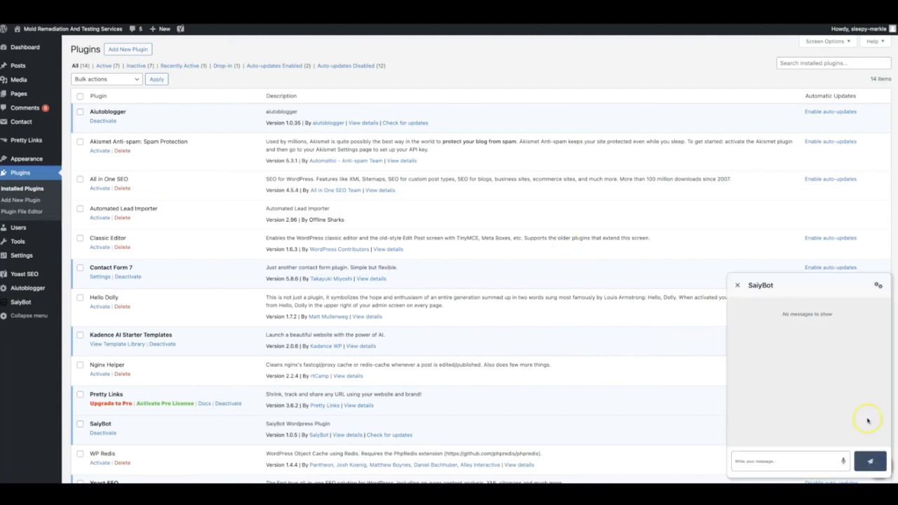